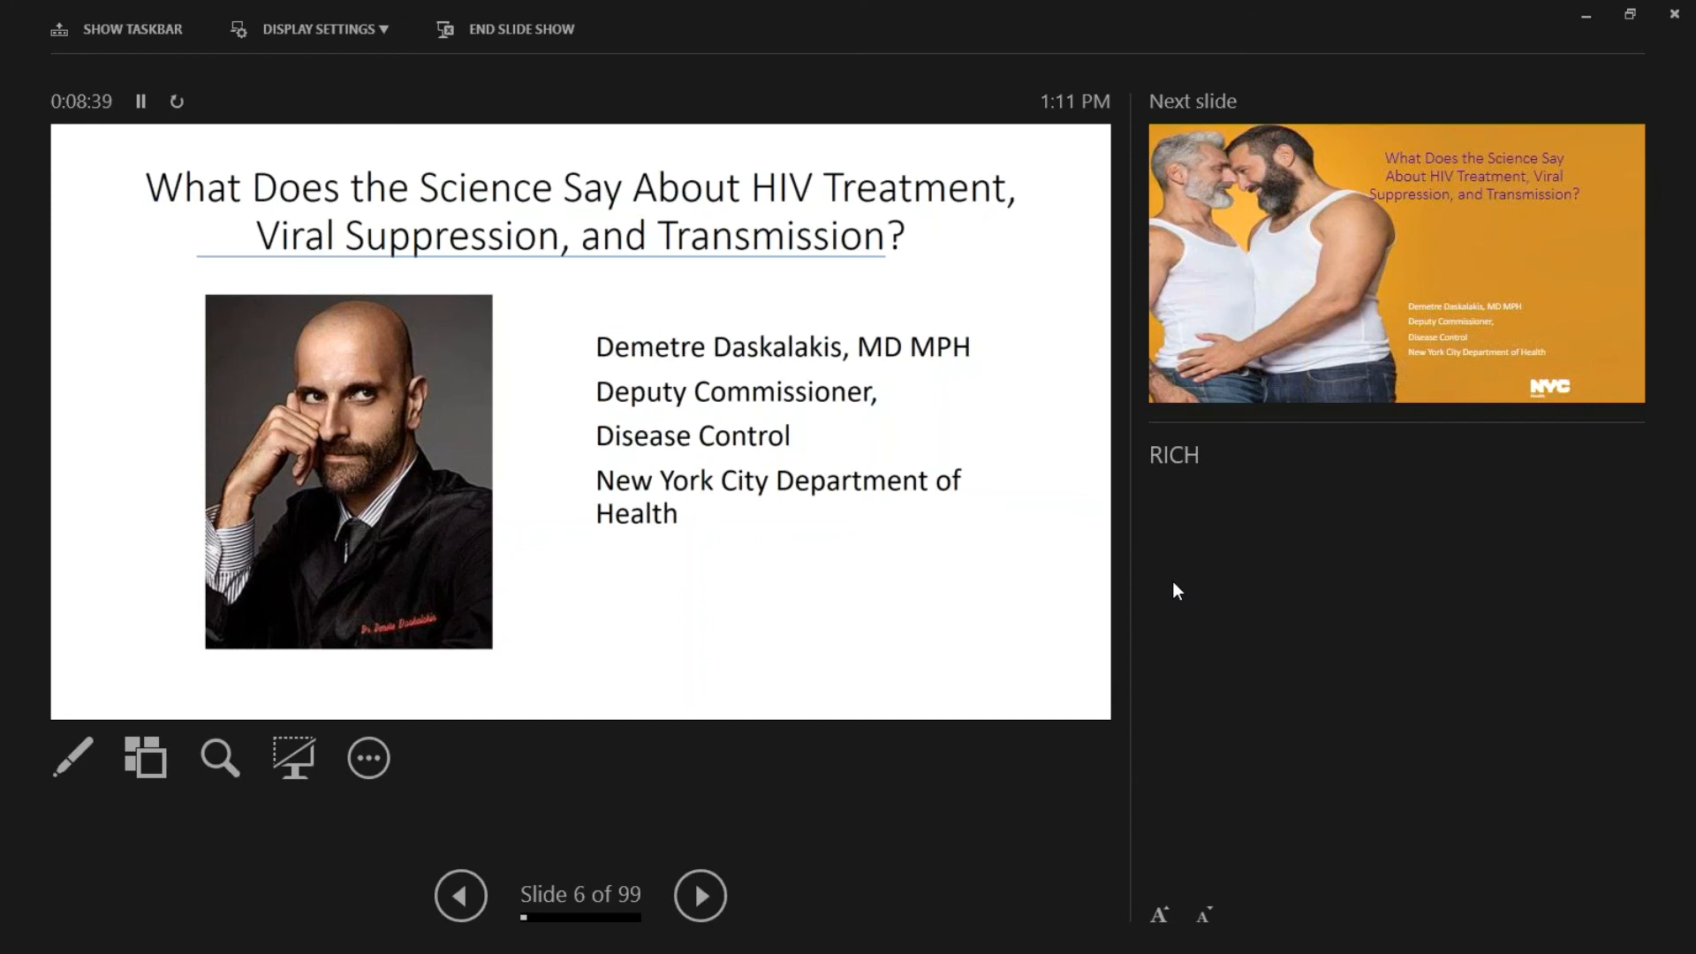
- Advance two slides to reach the Models: Theoretical and Jurisdictional section slide
click(1173, 582)
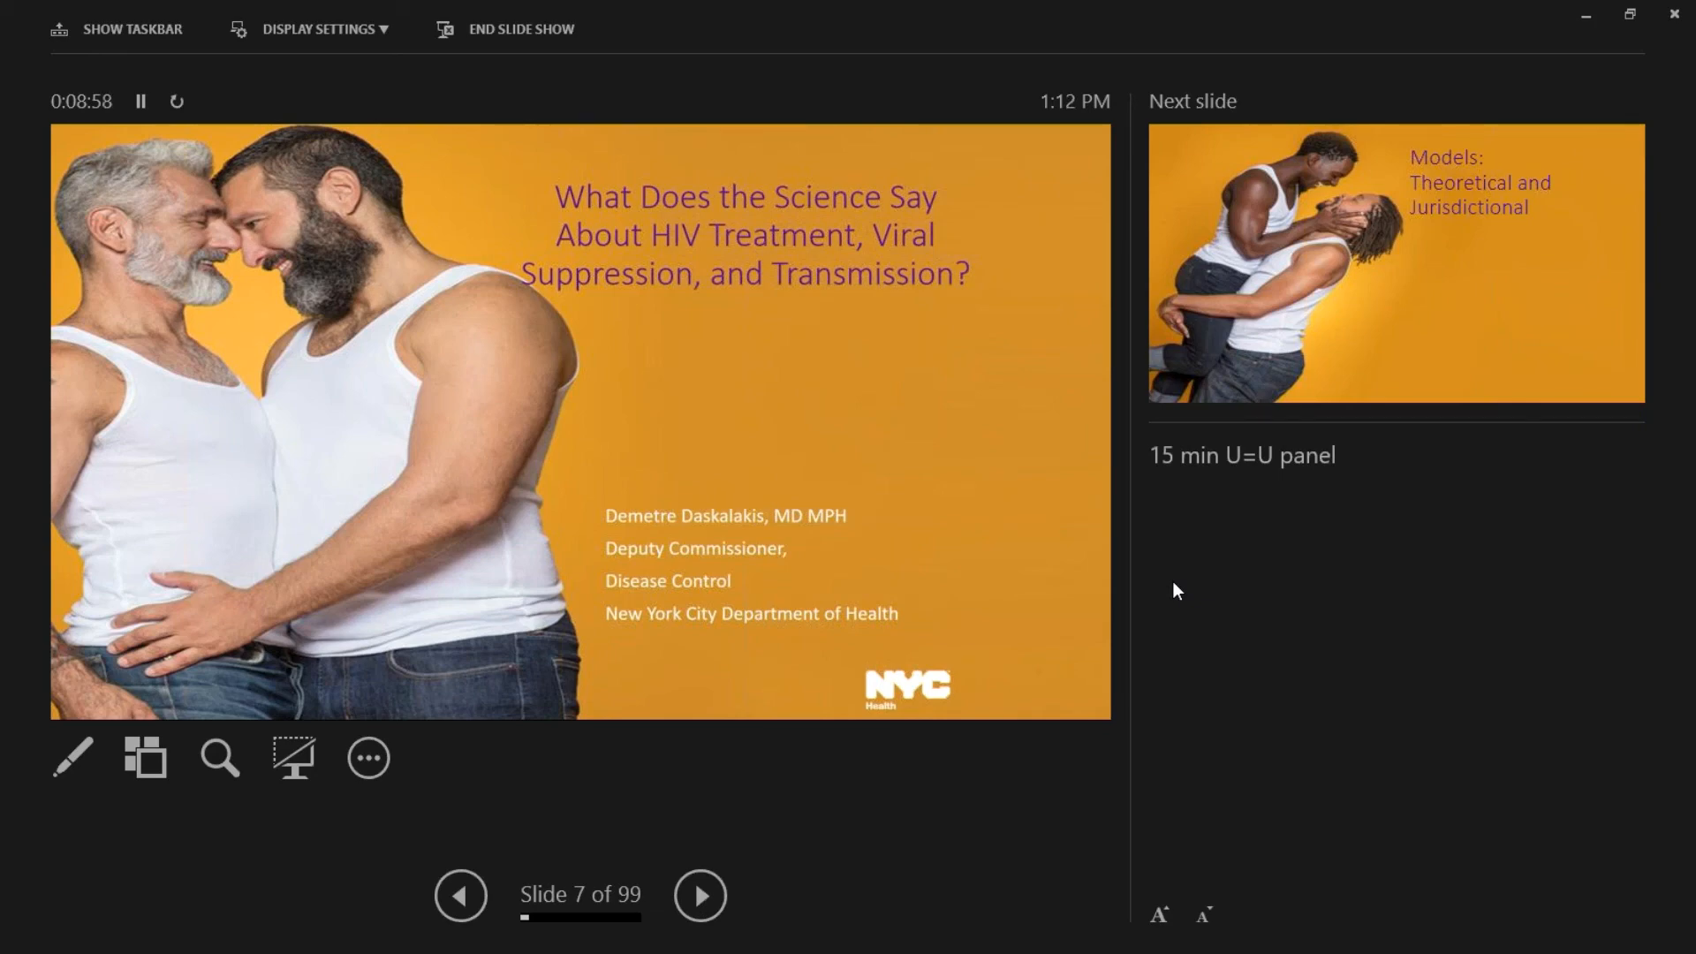
click(1173, 582)
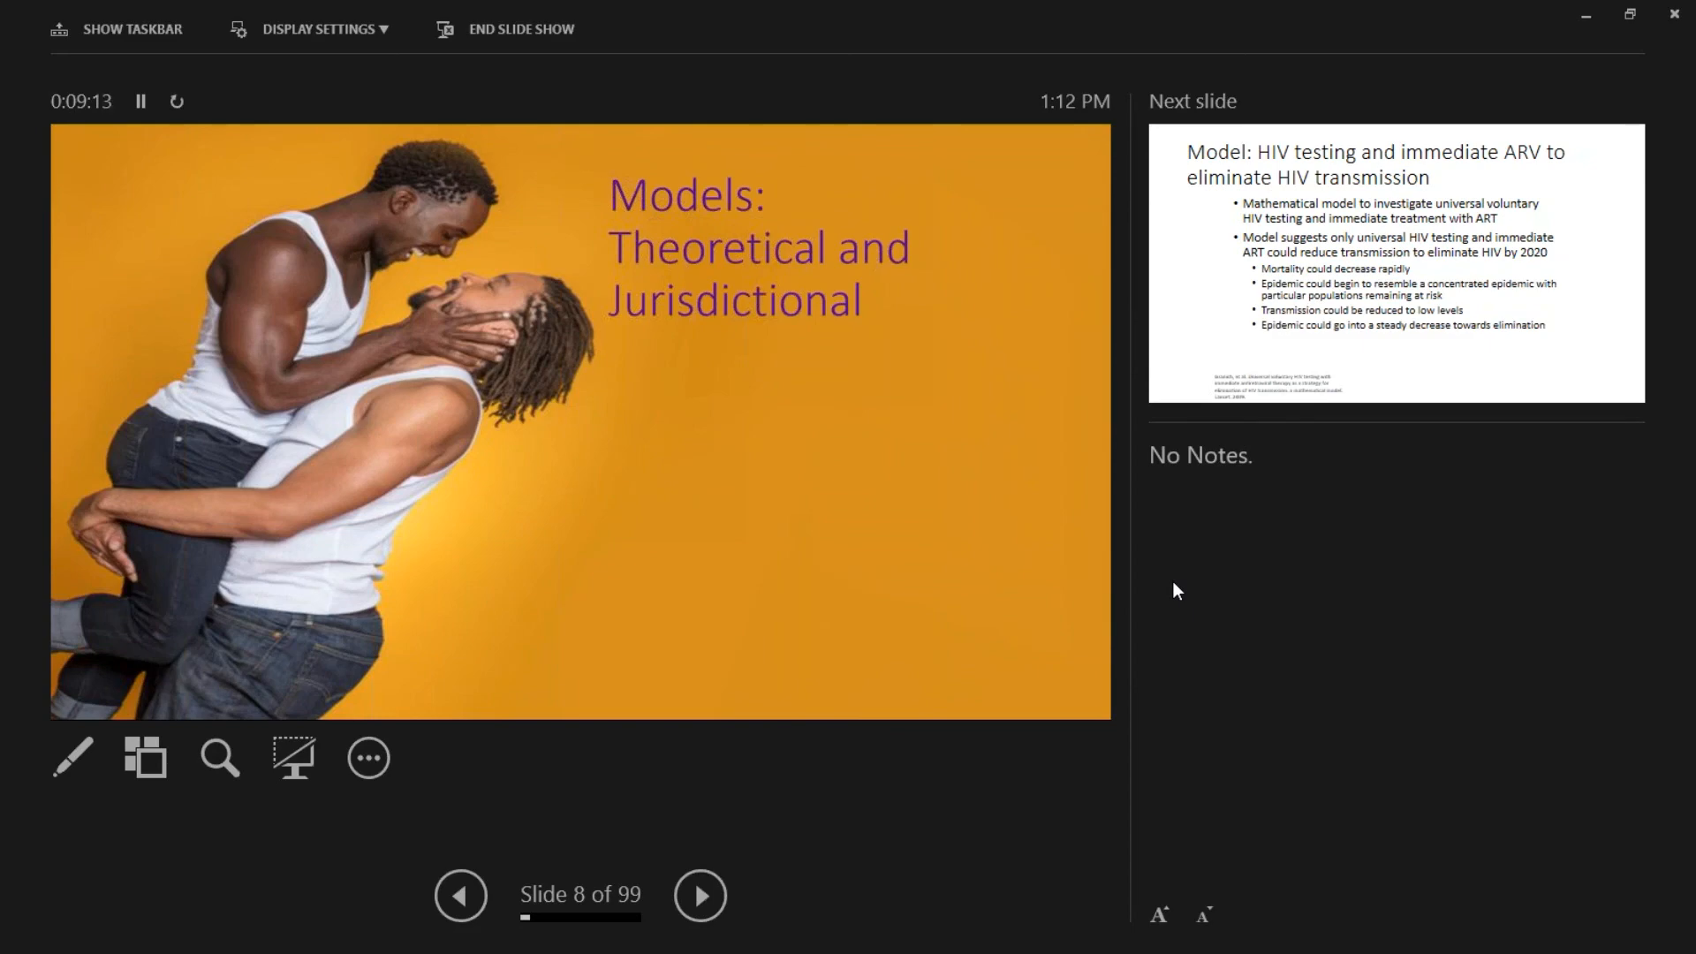
- Advance to the Treatment = Prevention slide with the HIV incidence-per-year chart
key(Right)
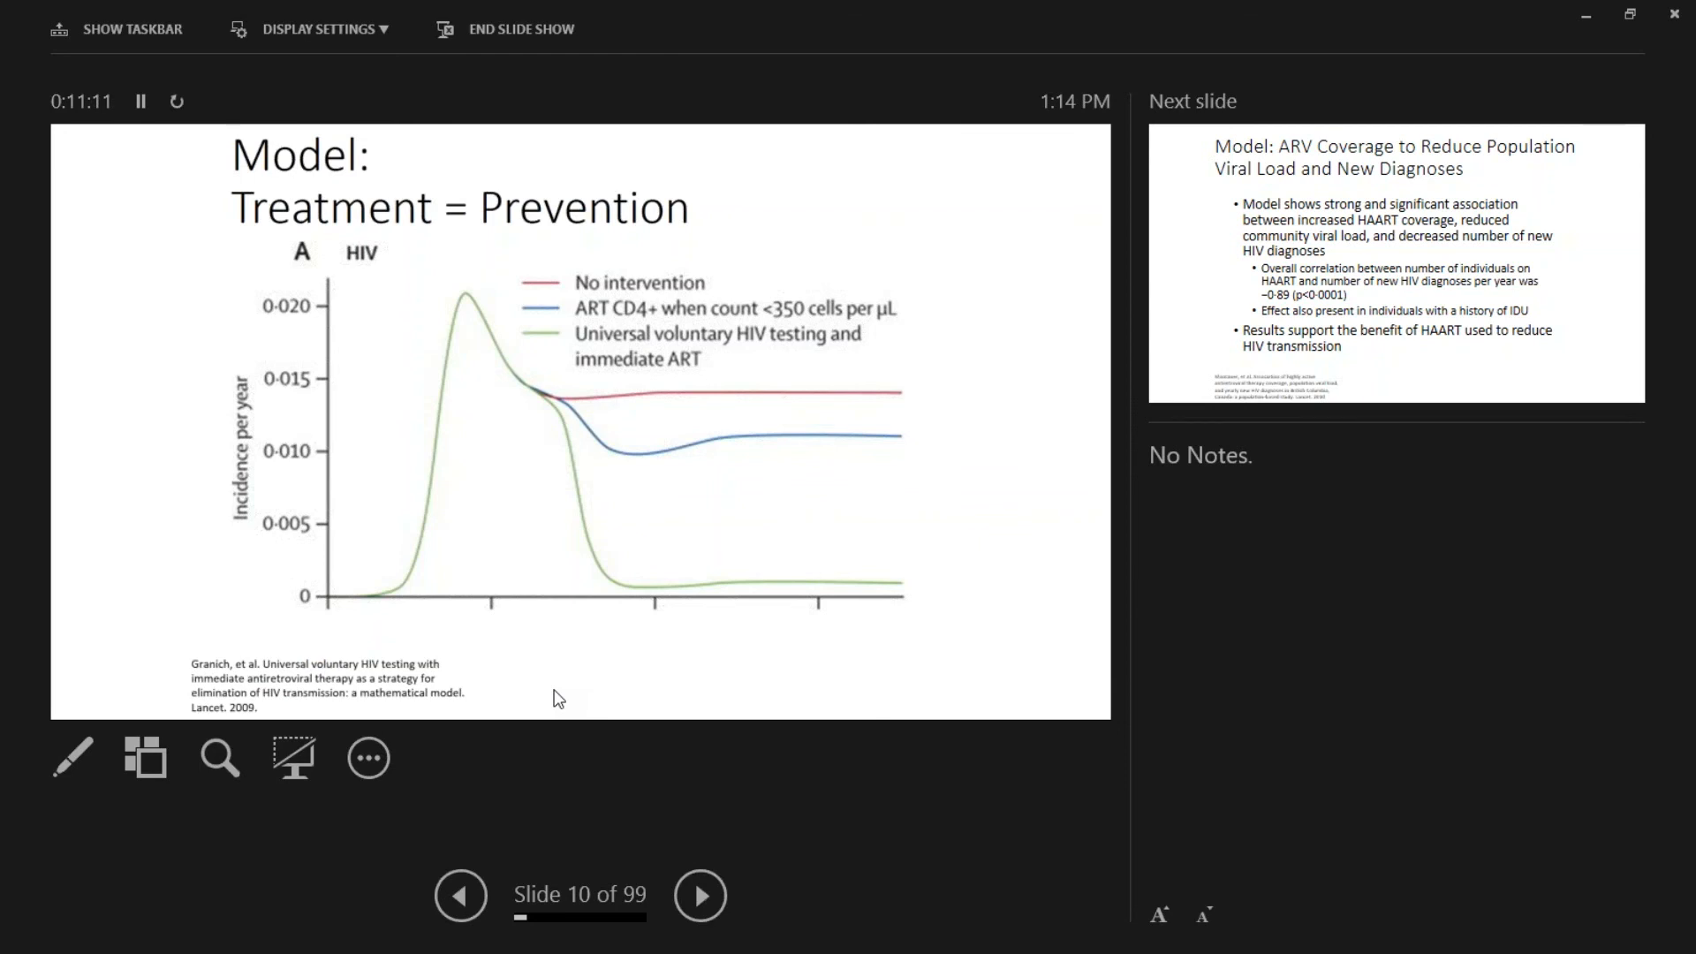
- Show the ARV Coverage slide, briefly checking the slideshow options, then move to the British Columbia HAART chart
click(557, 698)
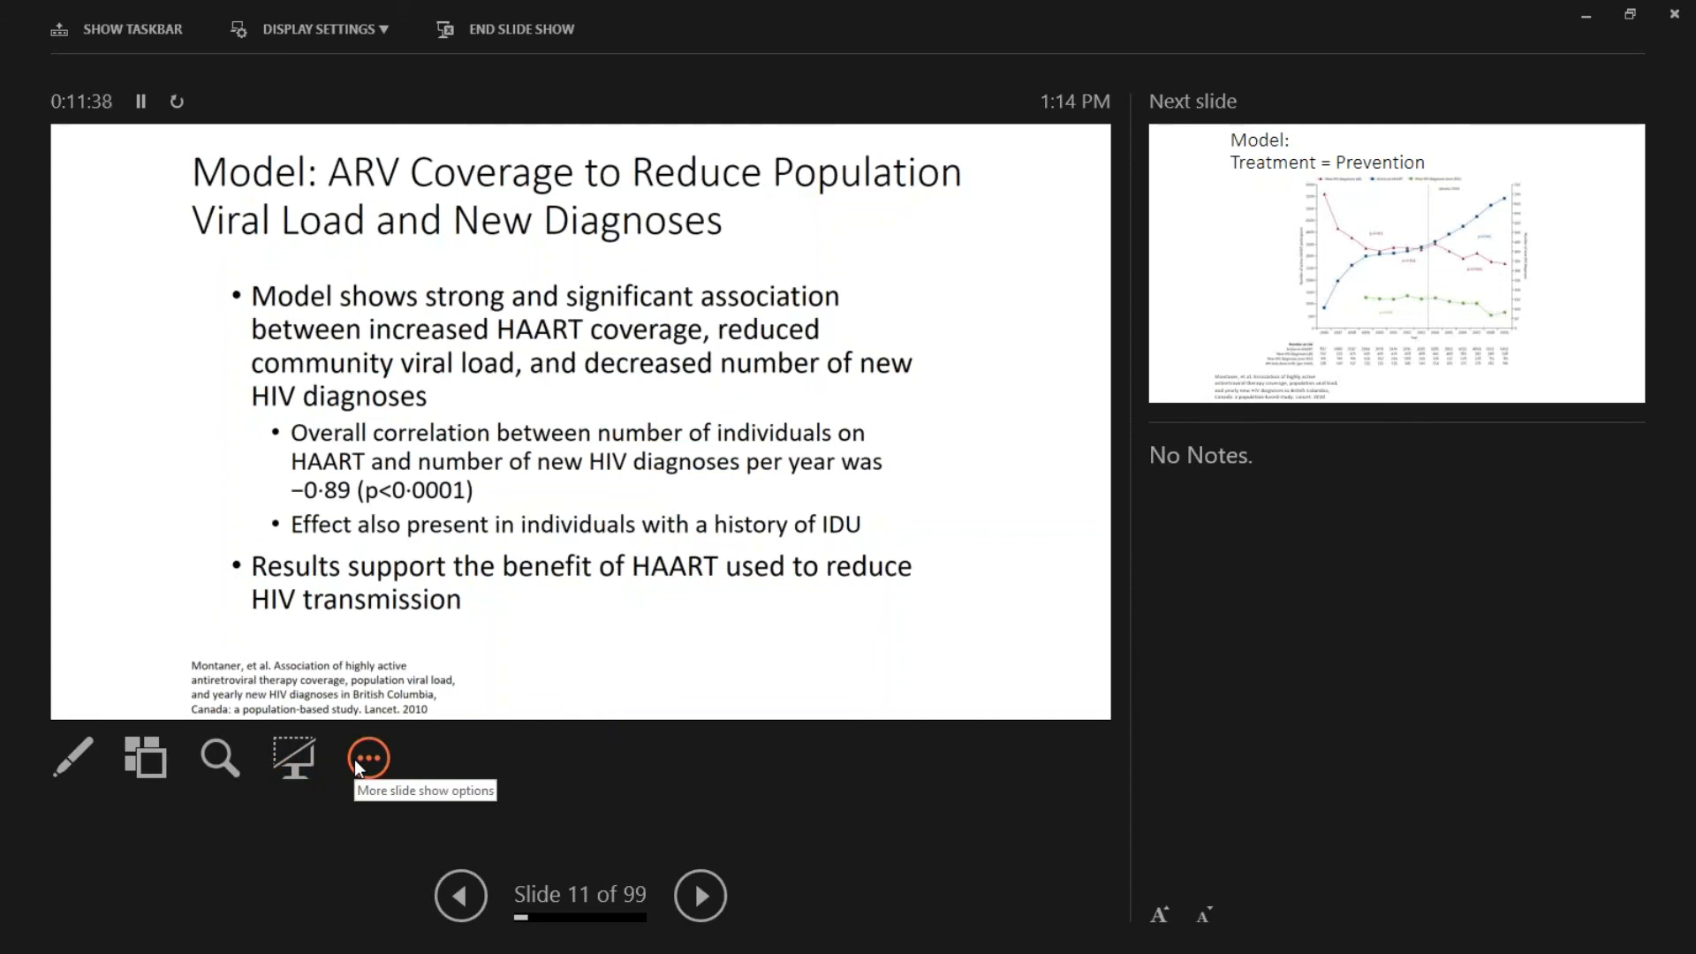
click(354, 760)
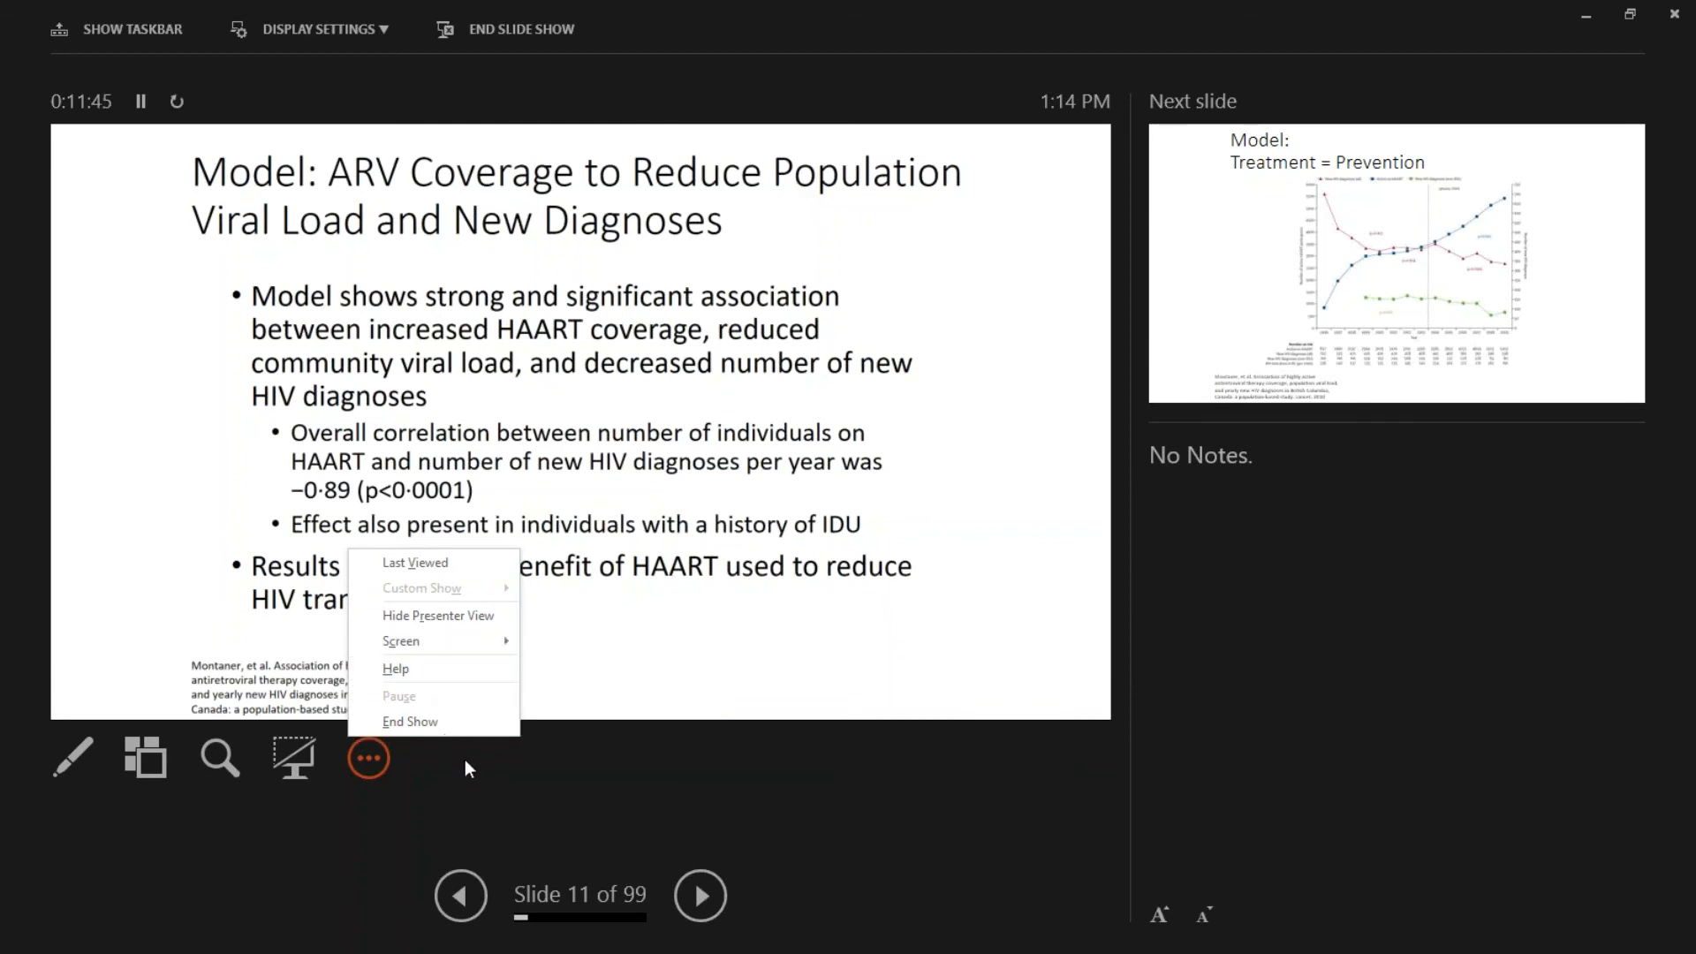
click(631, 753)
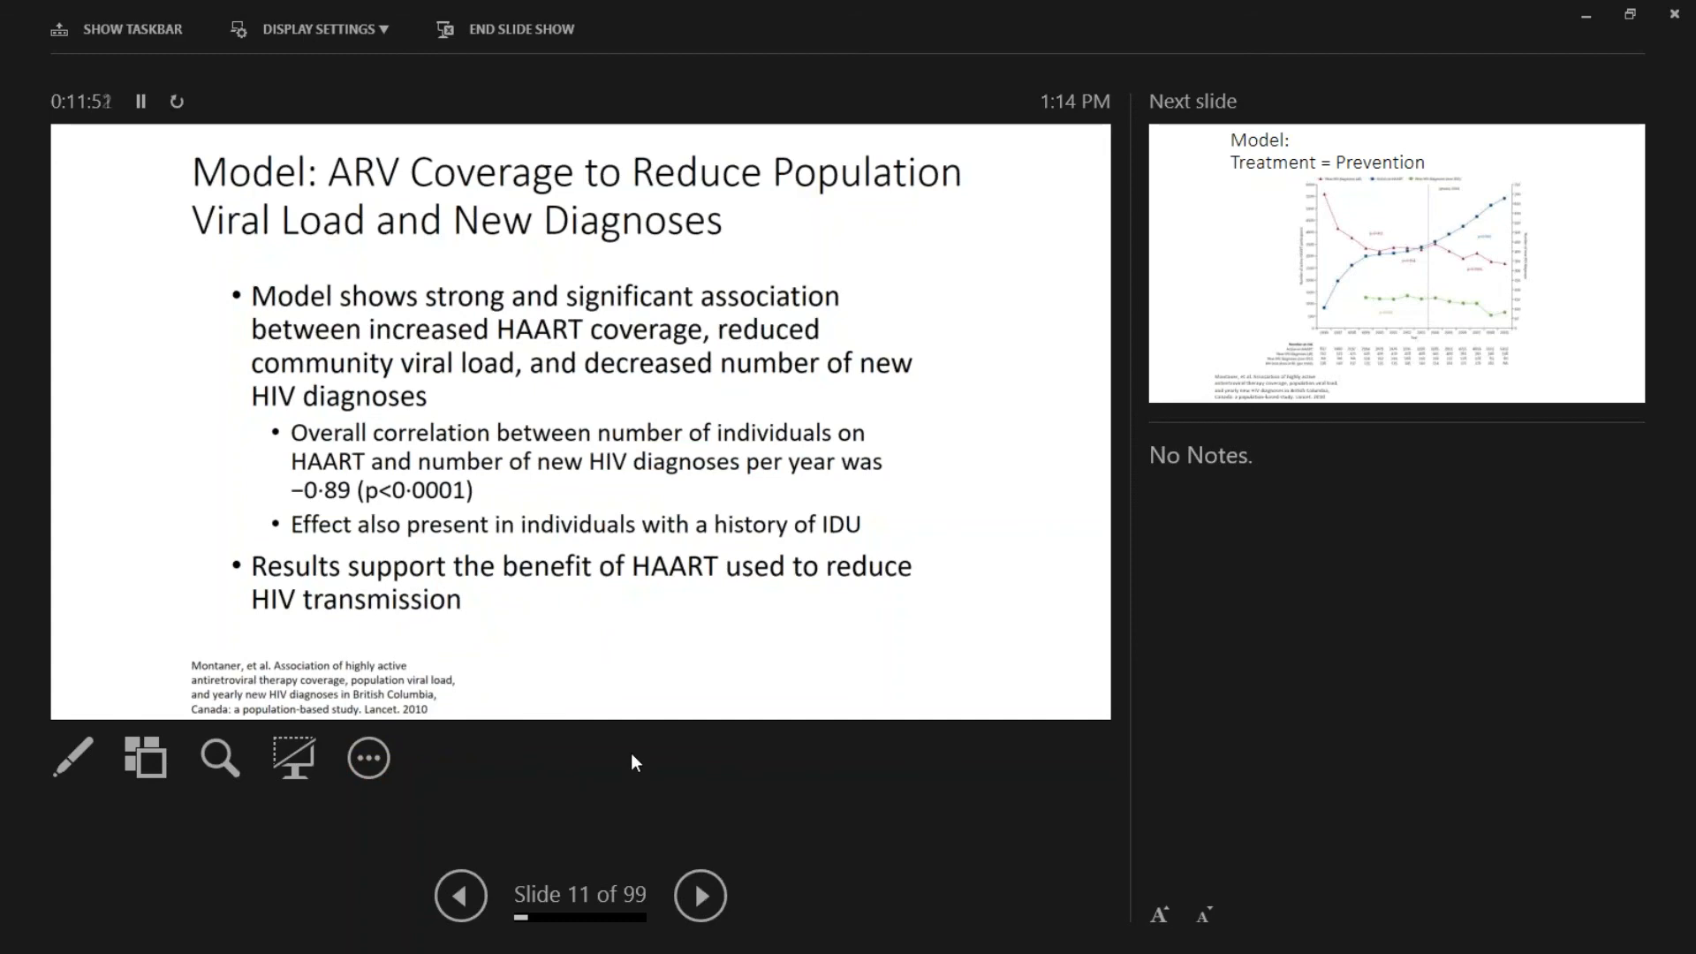
key(Right)
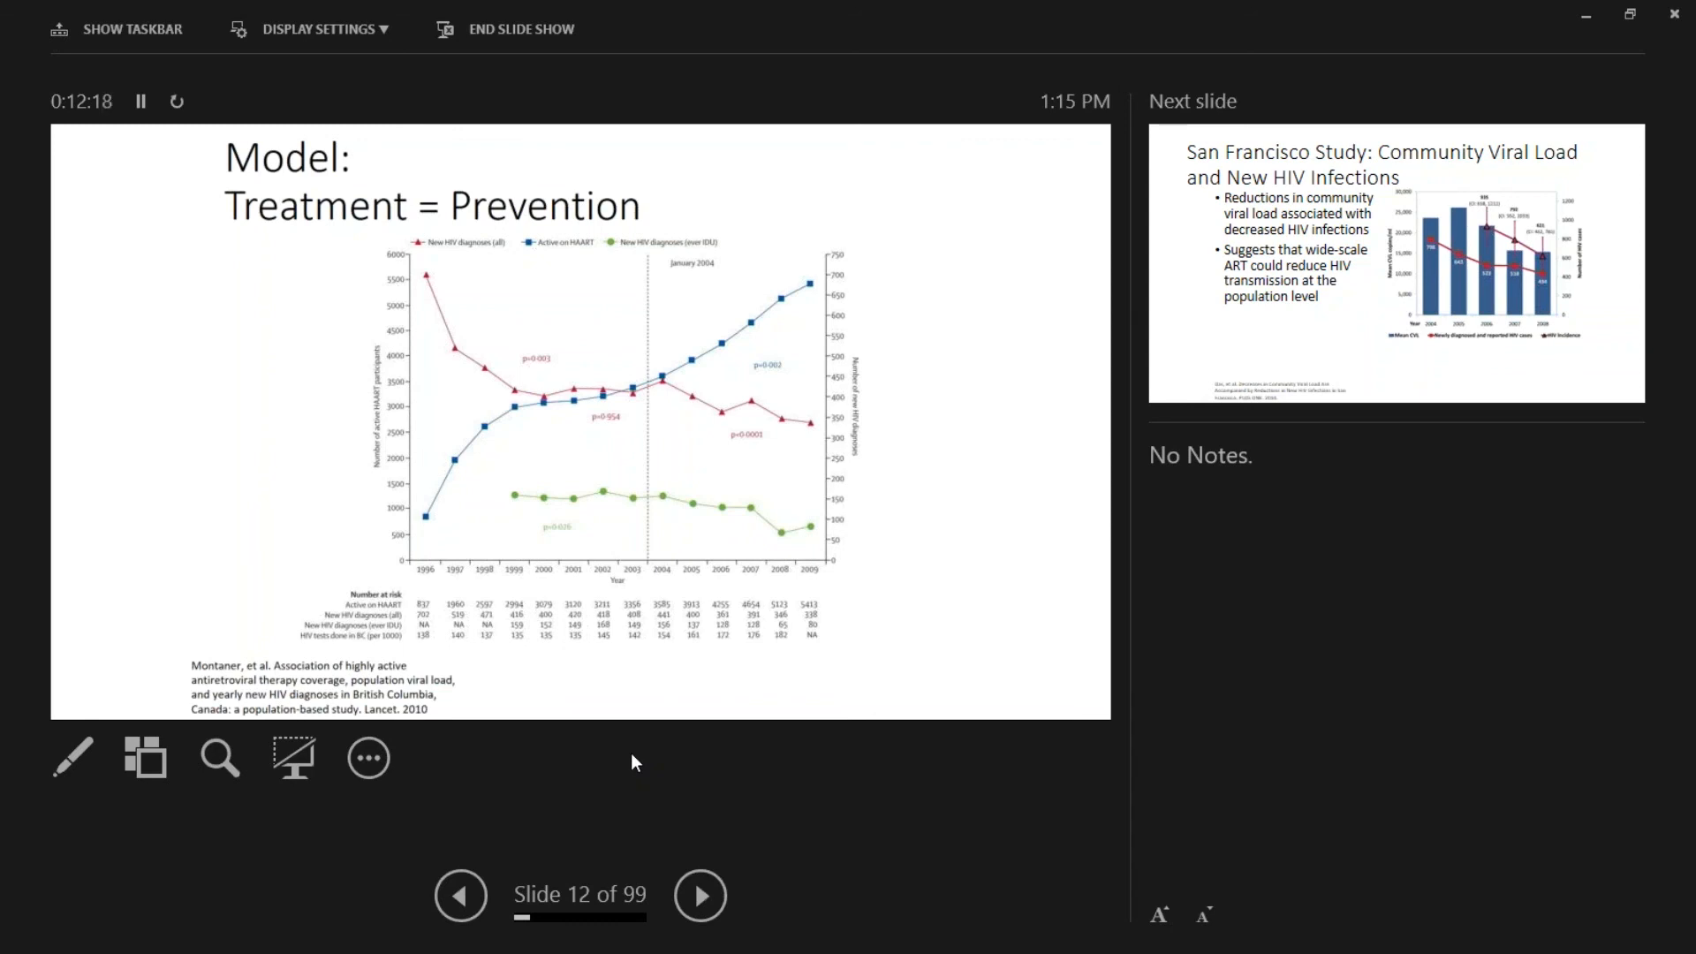
- Advance through the San Francisco Study slide to the History of the Epidemic chart
key(Right)
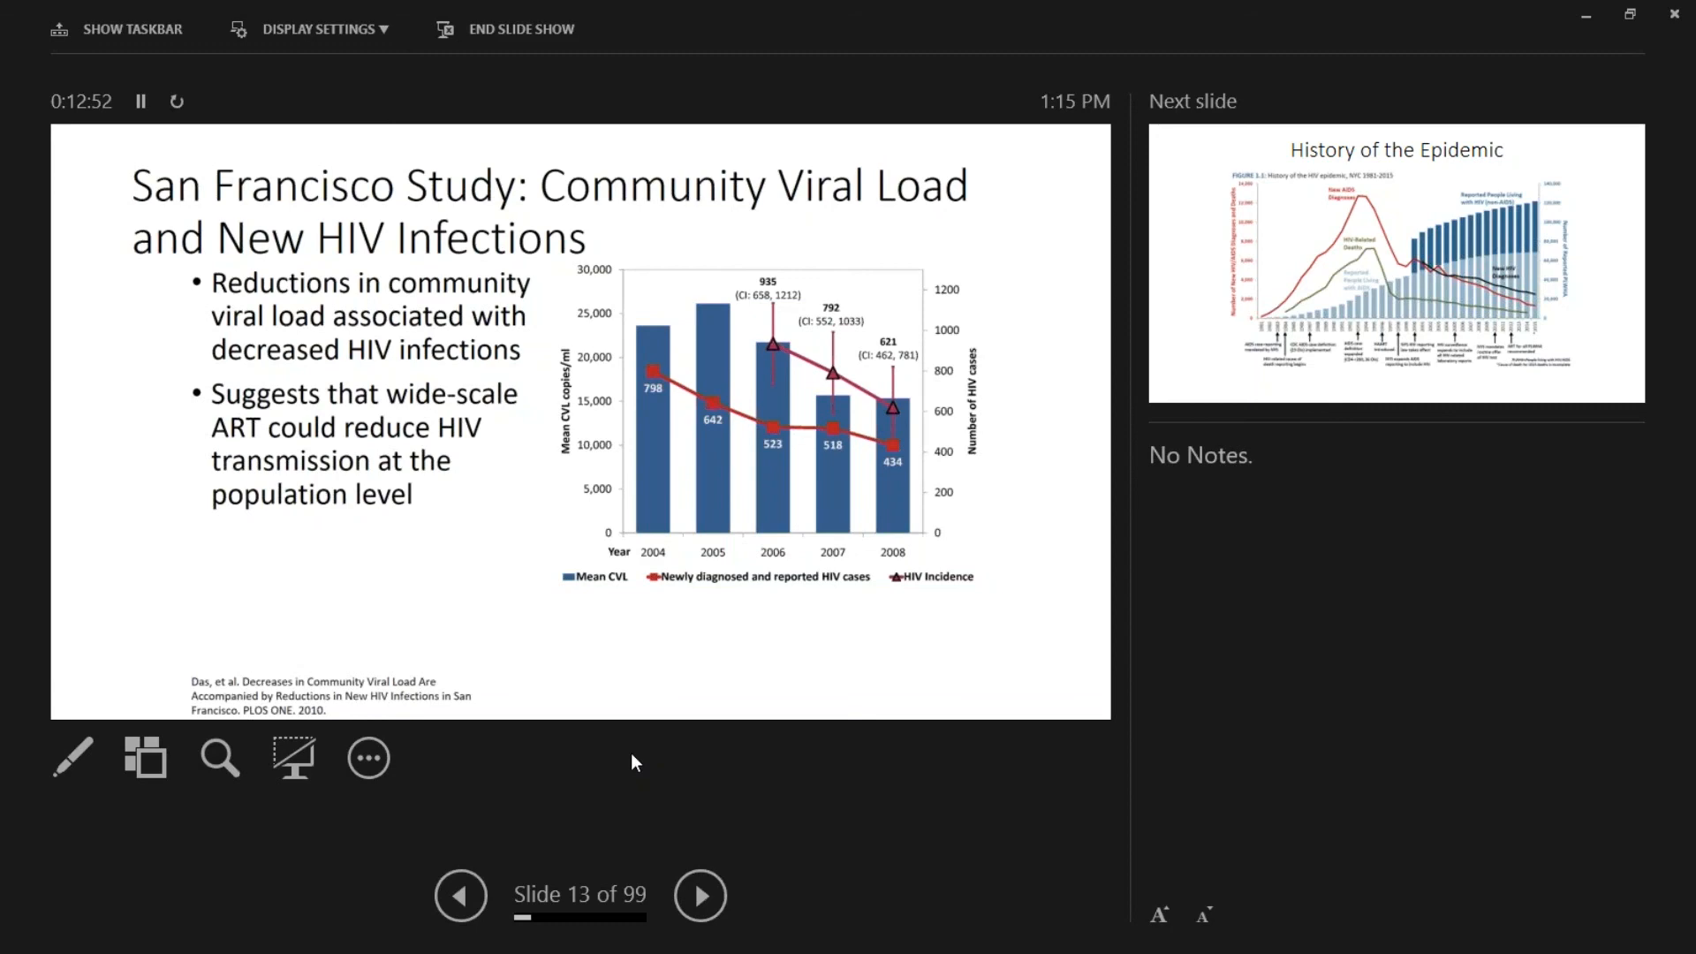
key(Right)
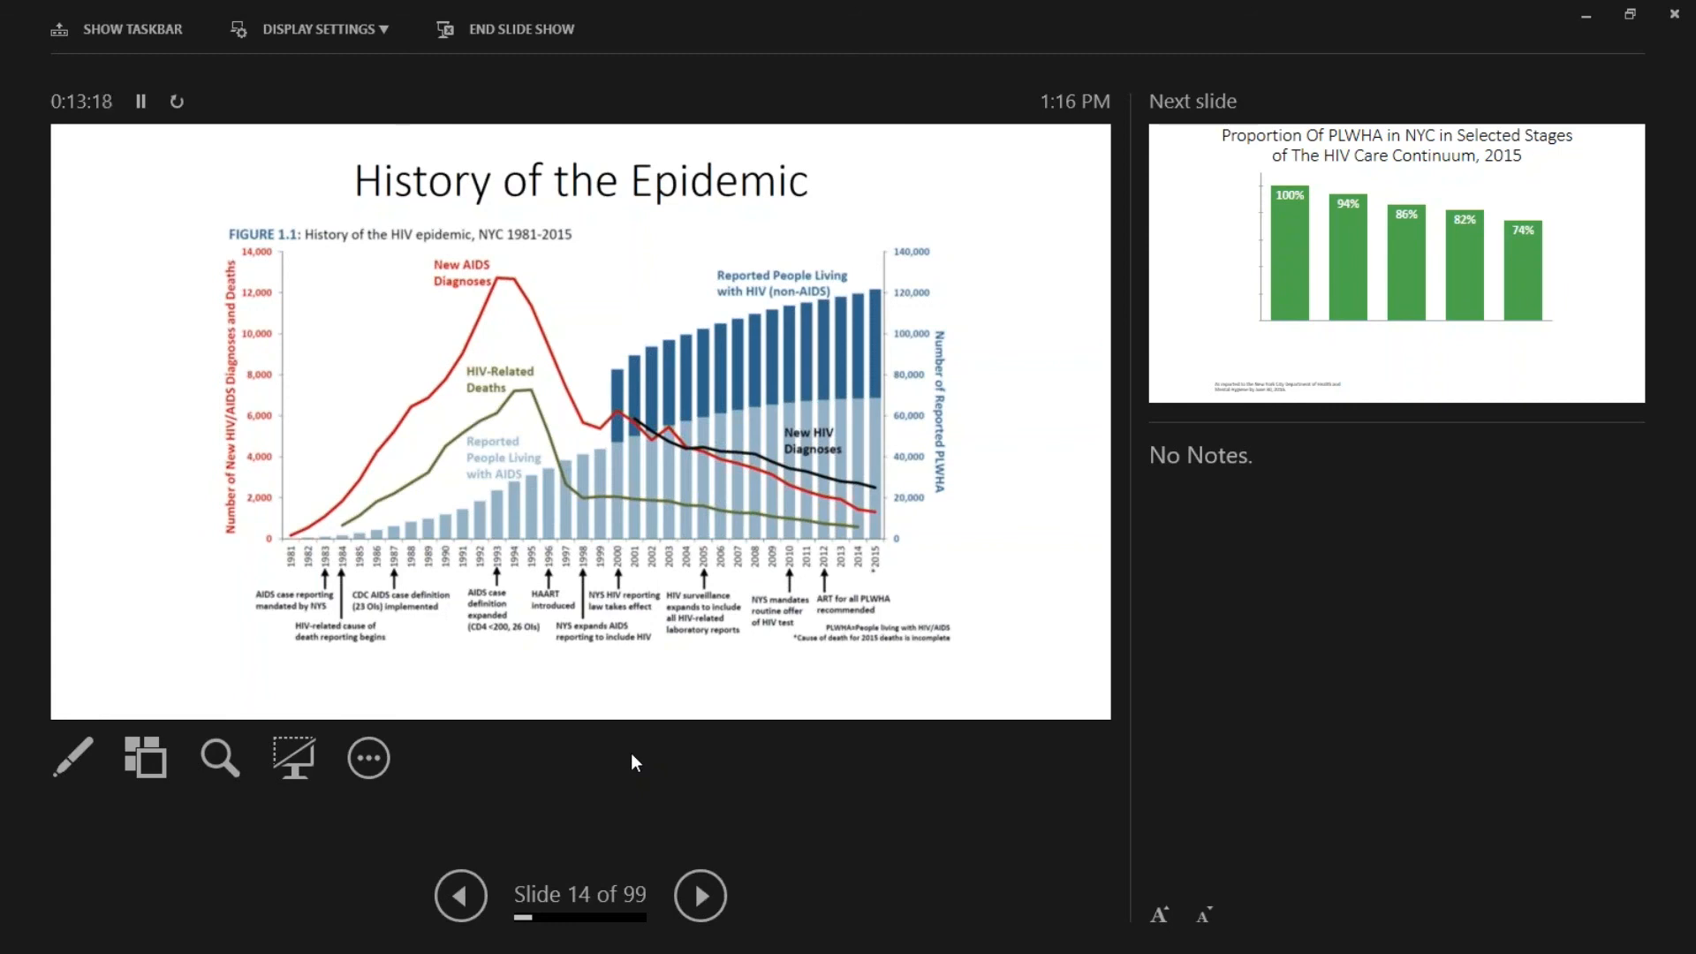
- Advance from the History of the Epidemic chart toward the Clinical Studies section
key(Right)
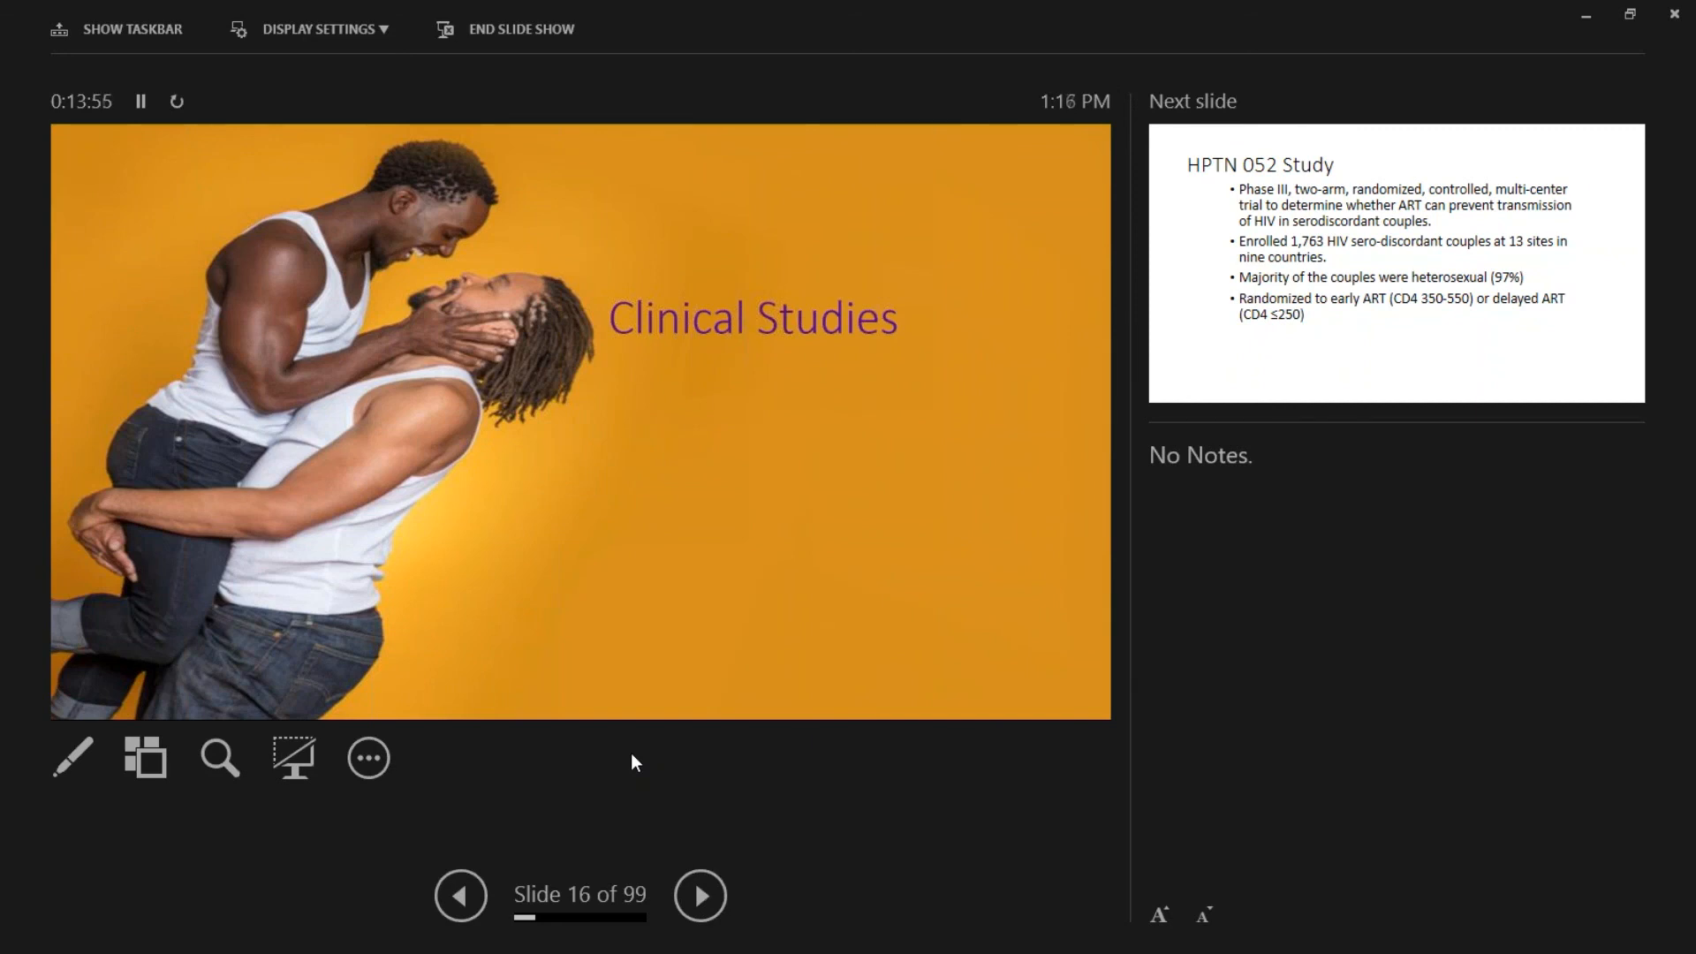
- Step through the HPTN 052 Study and Partner Infections slides to the results table
key(Right)
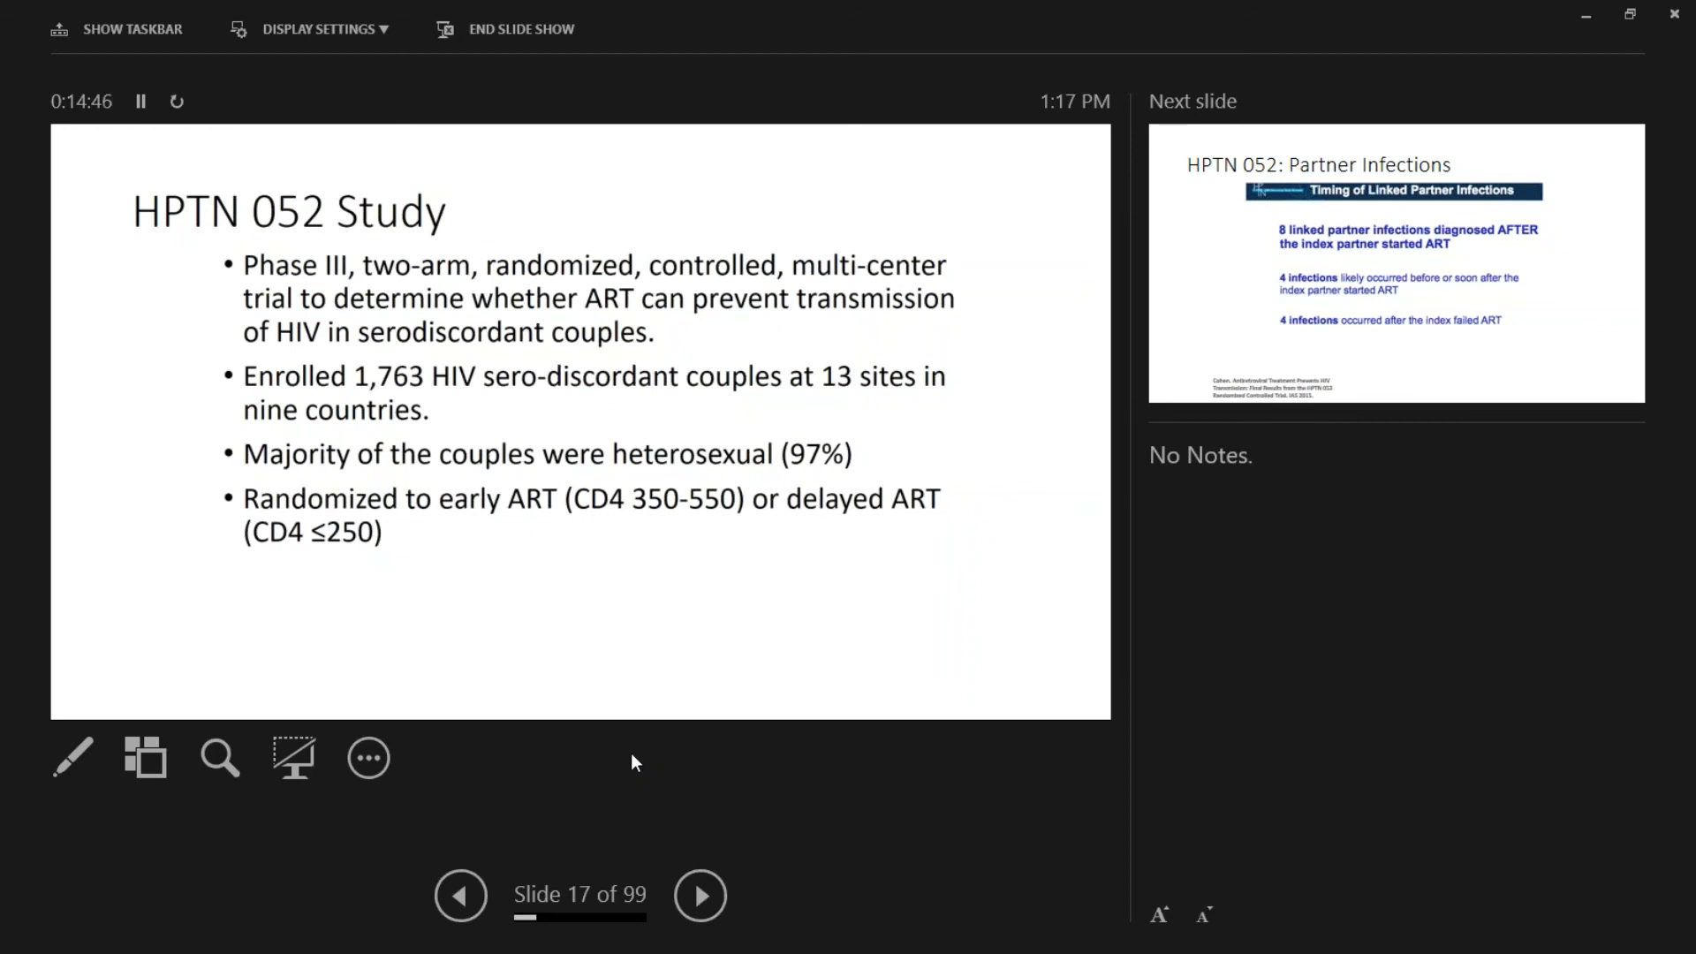
key(Right)
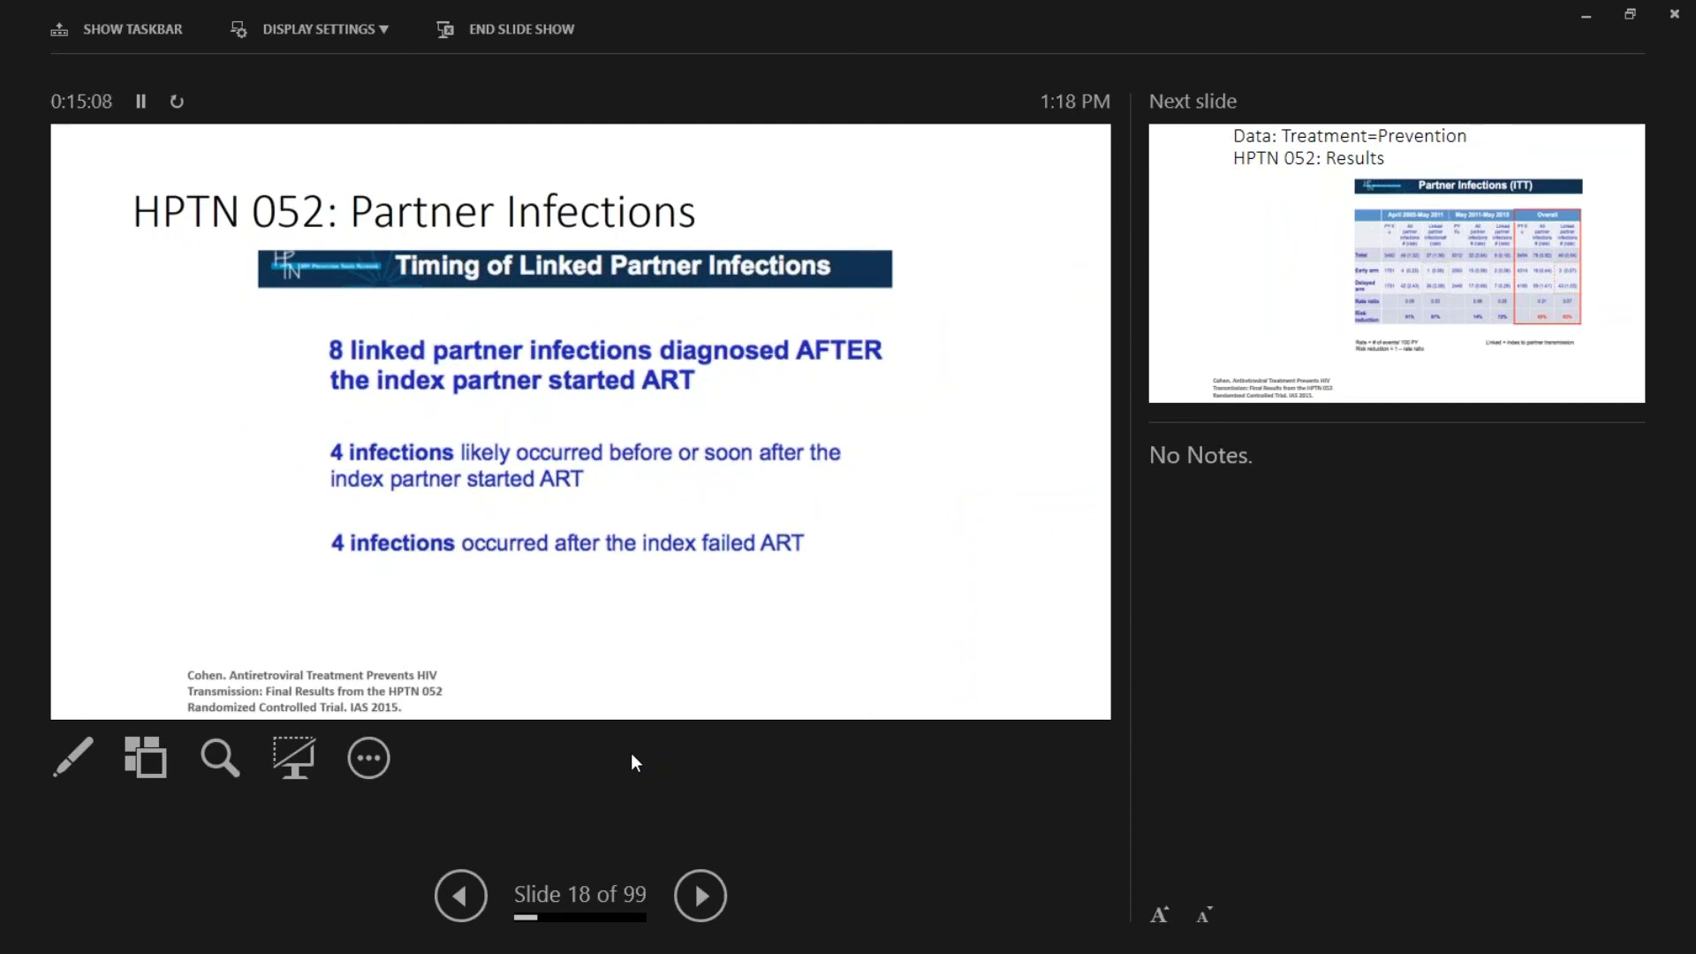
key(Right)
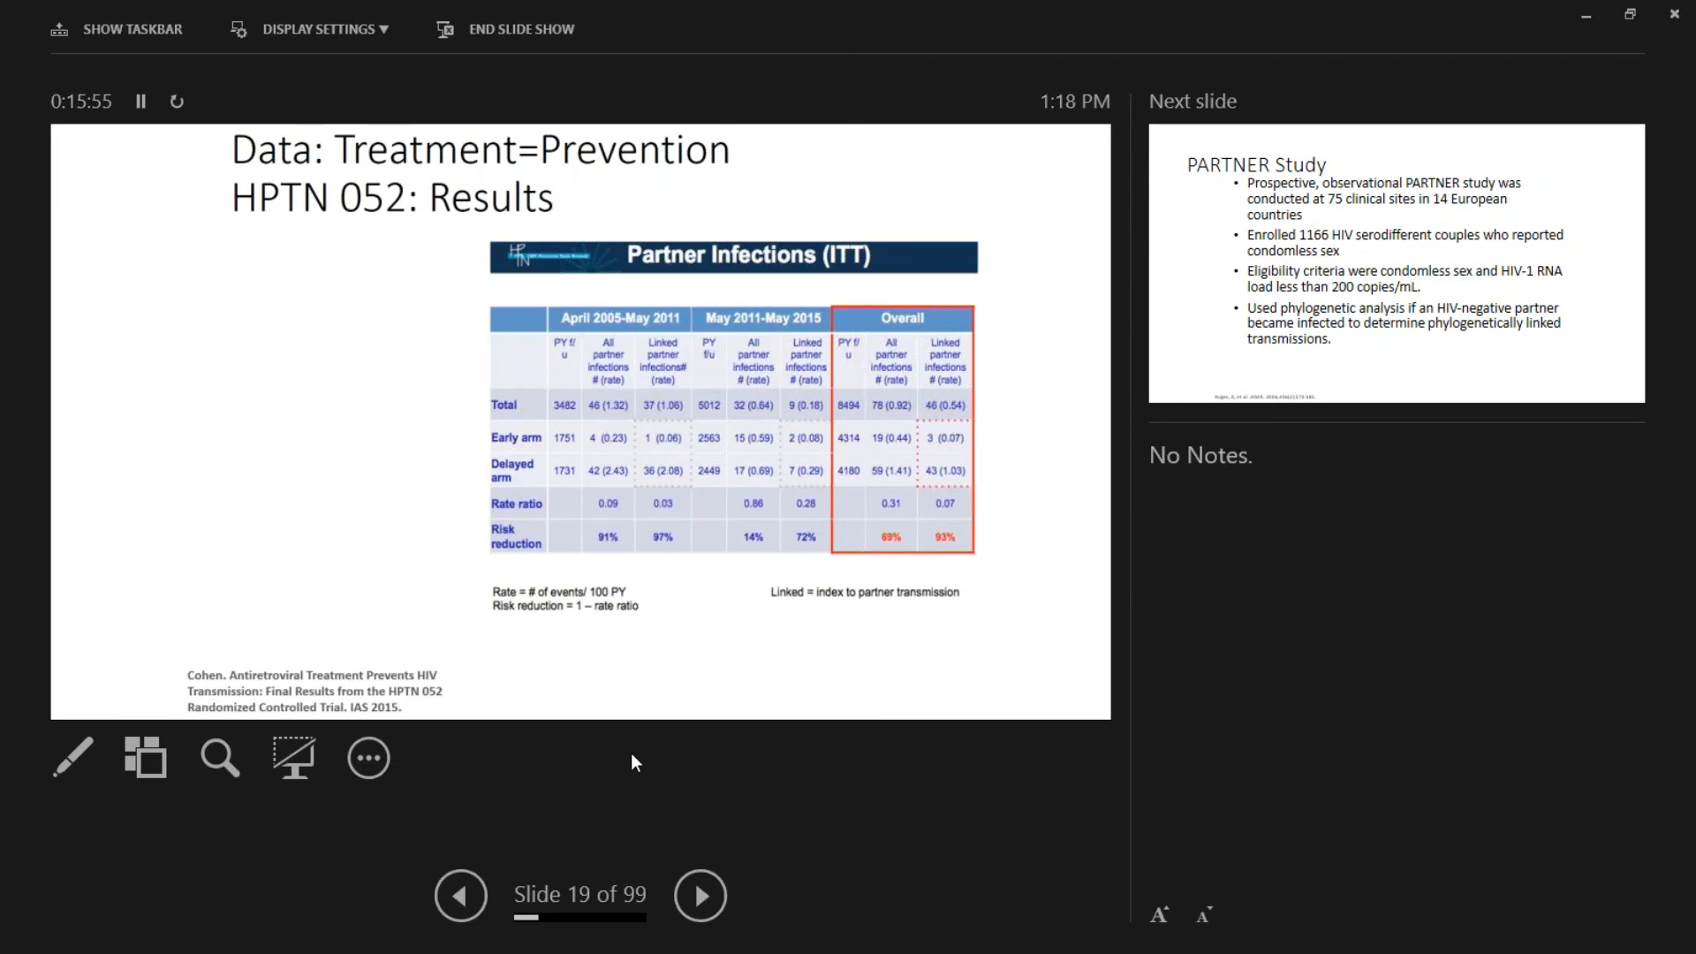
- Advance to the PARTNER Study transmission-rate table slide
key(Right)
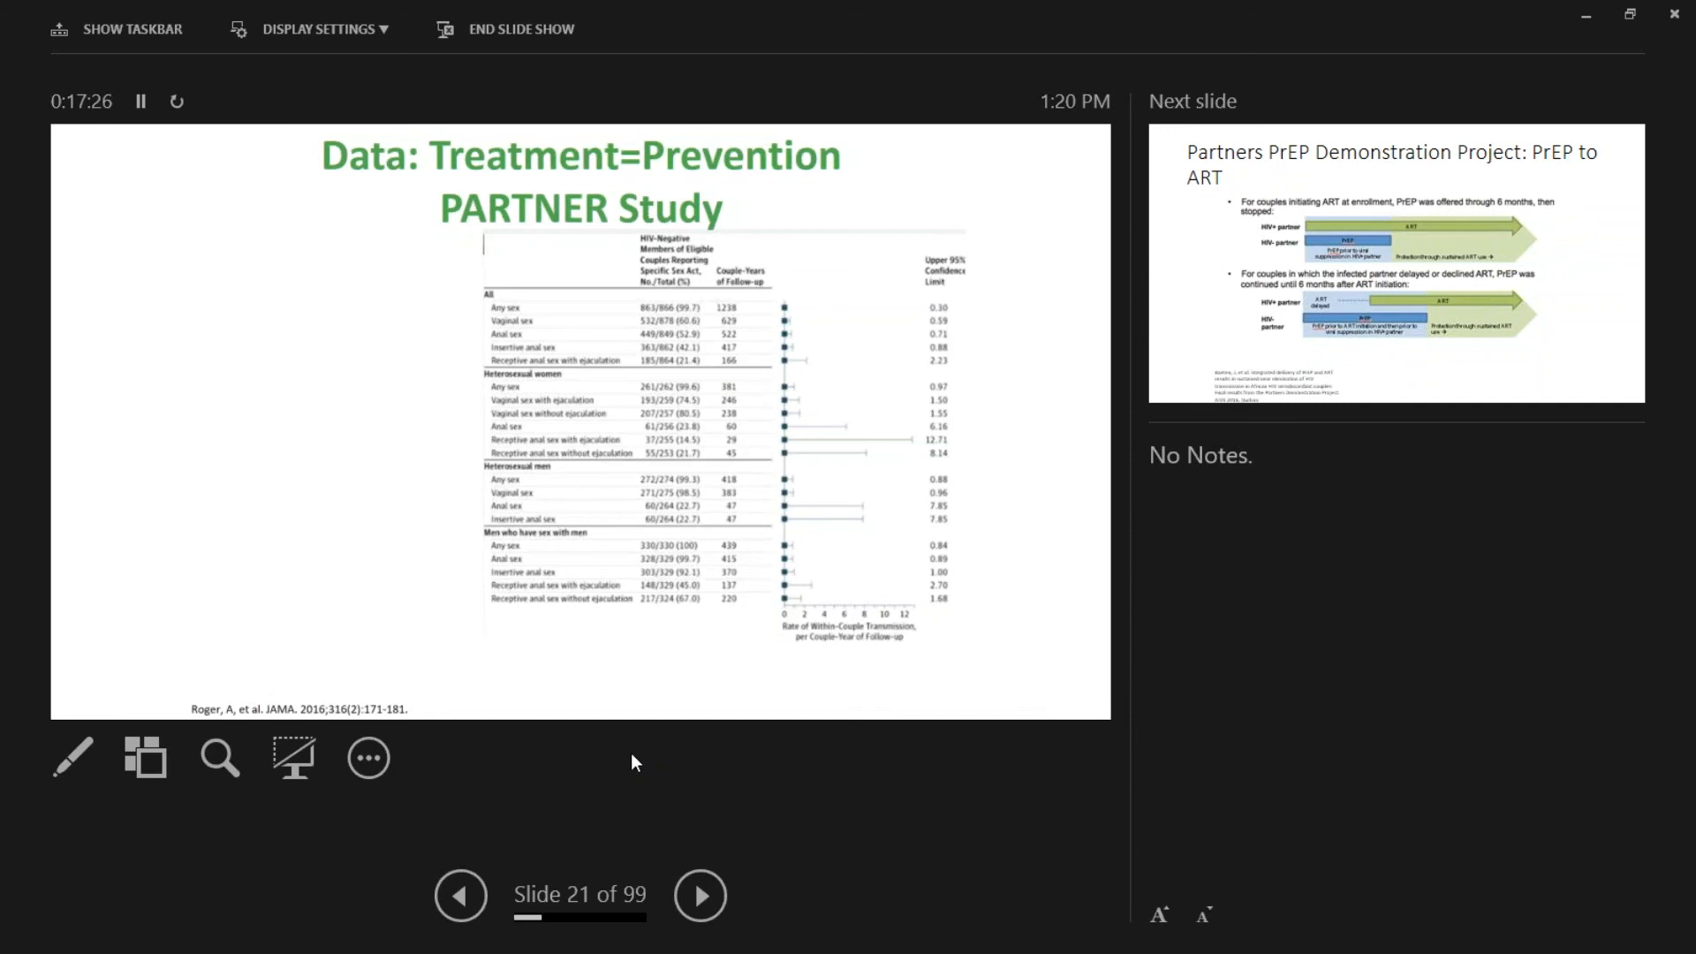
- Advance toward the Partners PrEP-DP Results slide
key(Right)
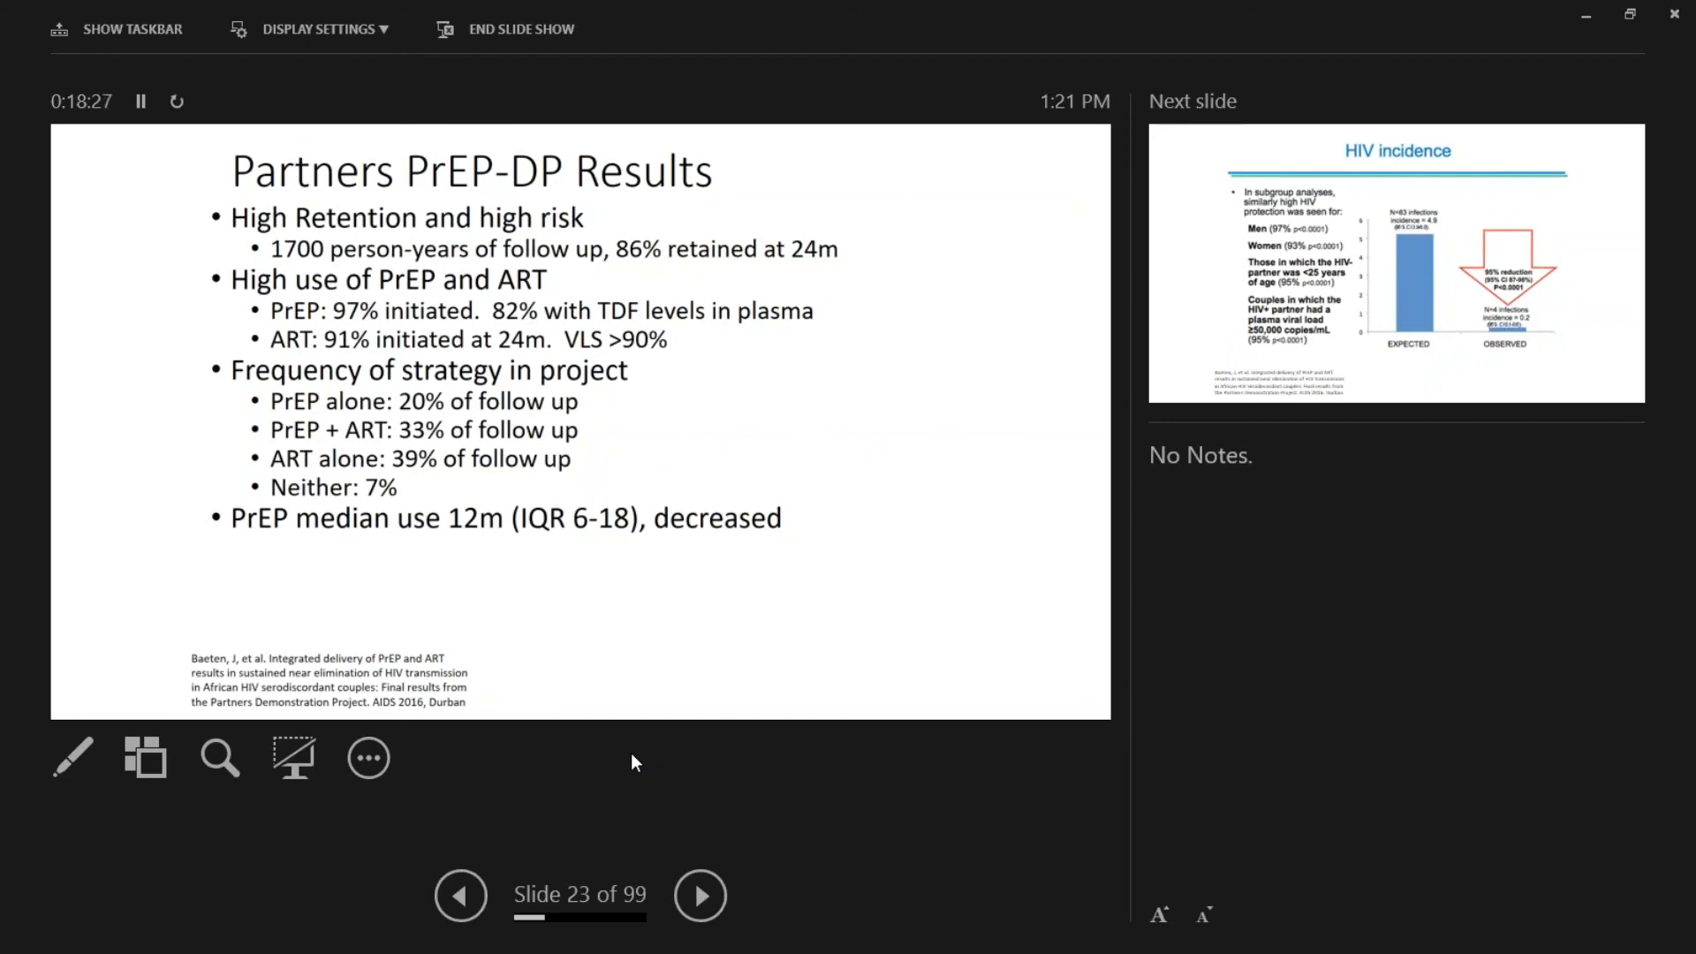
- Advance to the Conclusion slide and bring up the slideshow display options
key(Right)
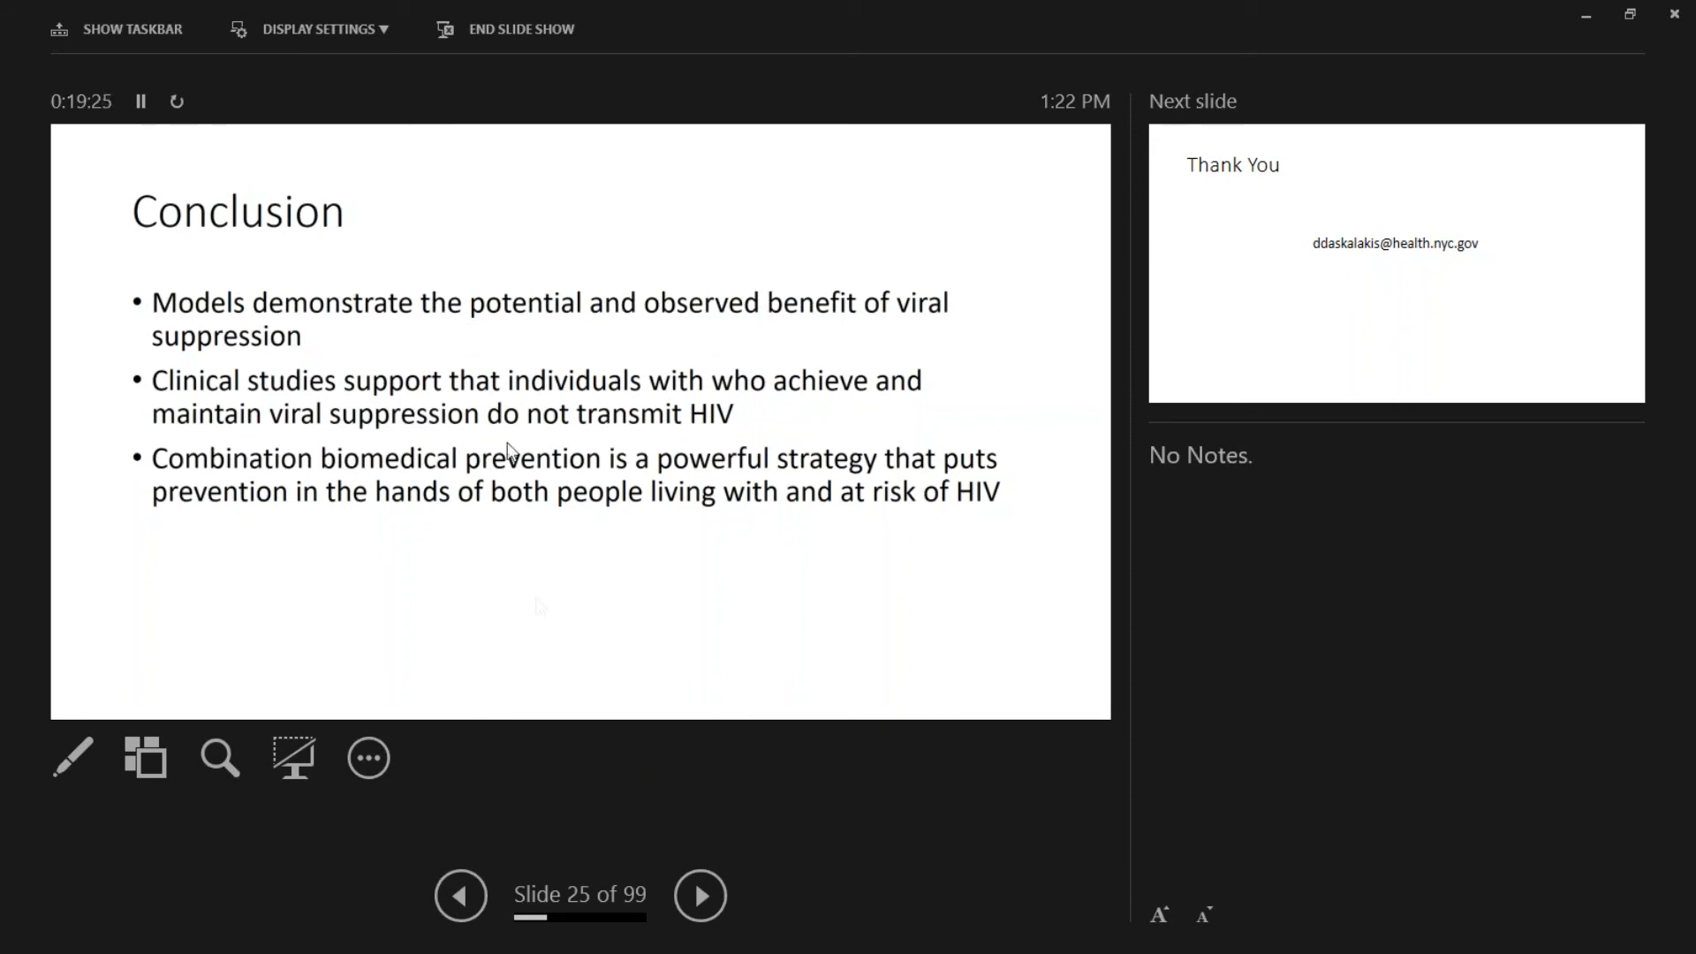
click(379, 33)
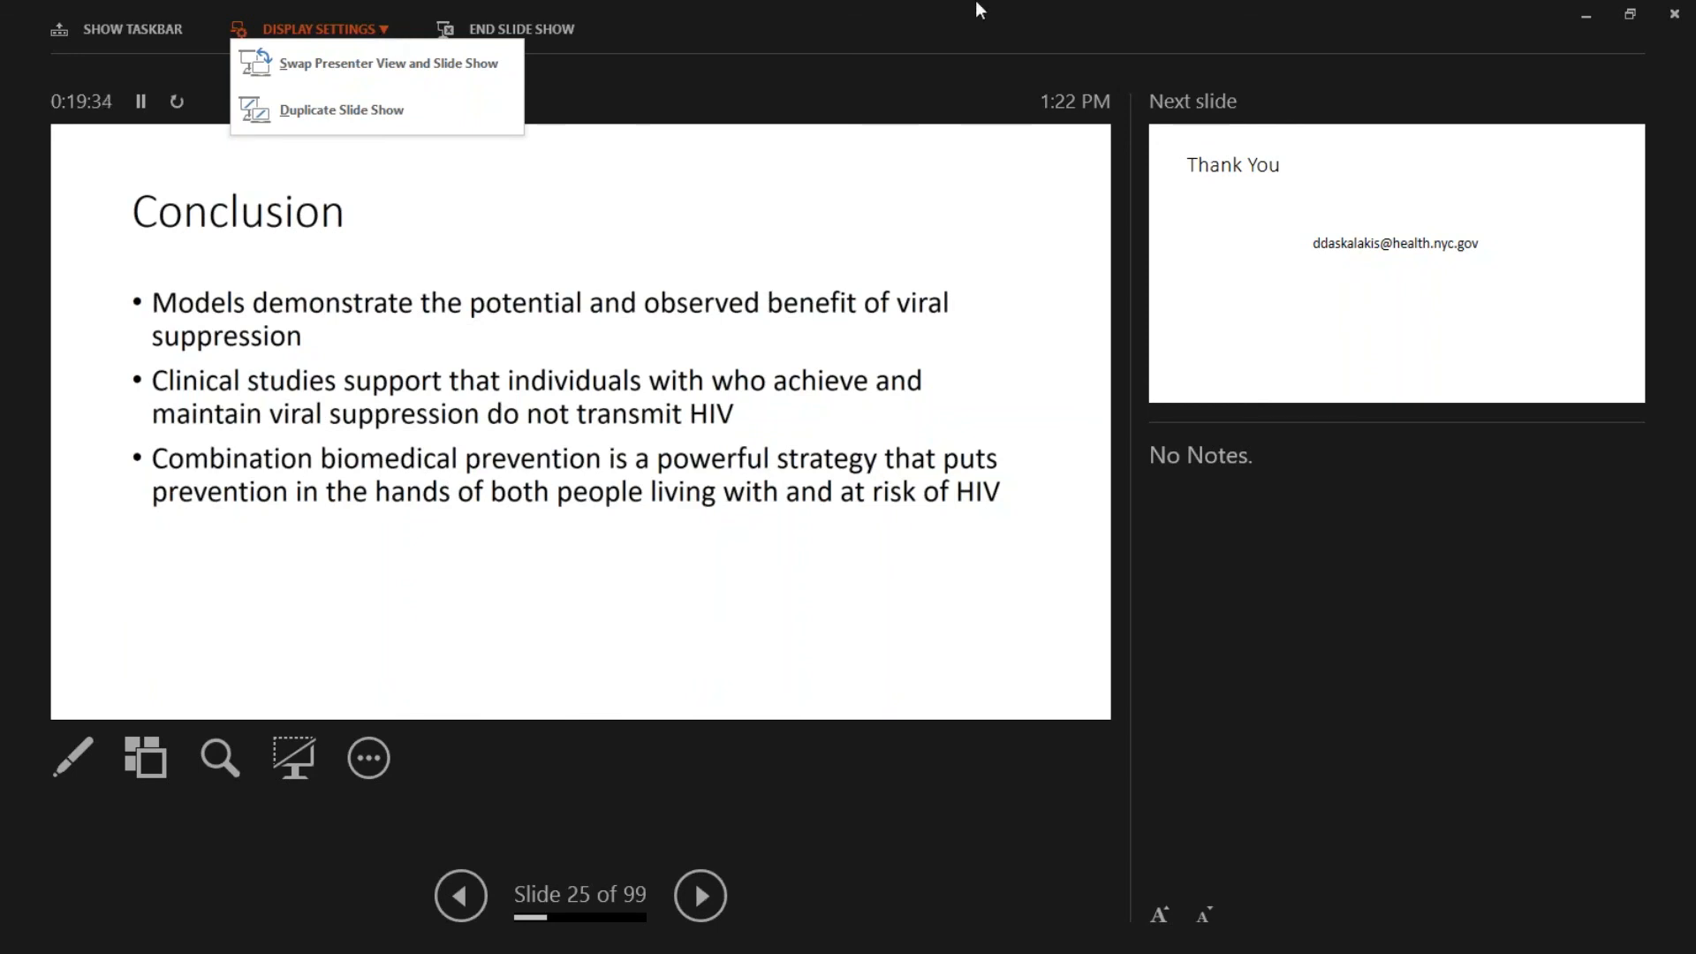
- Dismiss the display options and advance to the Thank You slide
key(Escape)
key(Right)
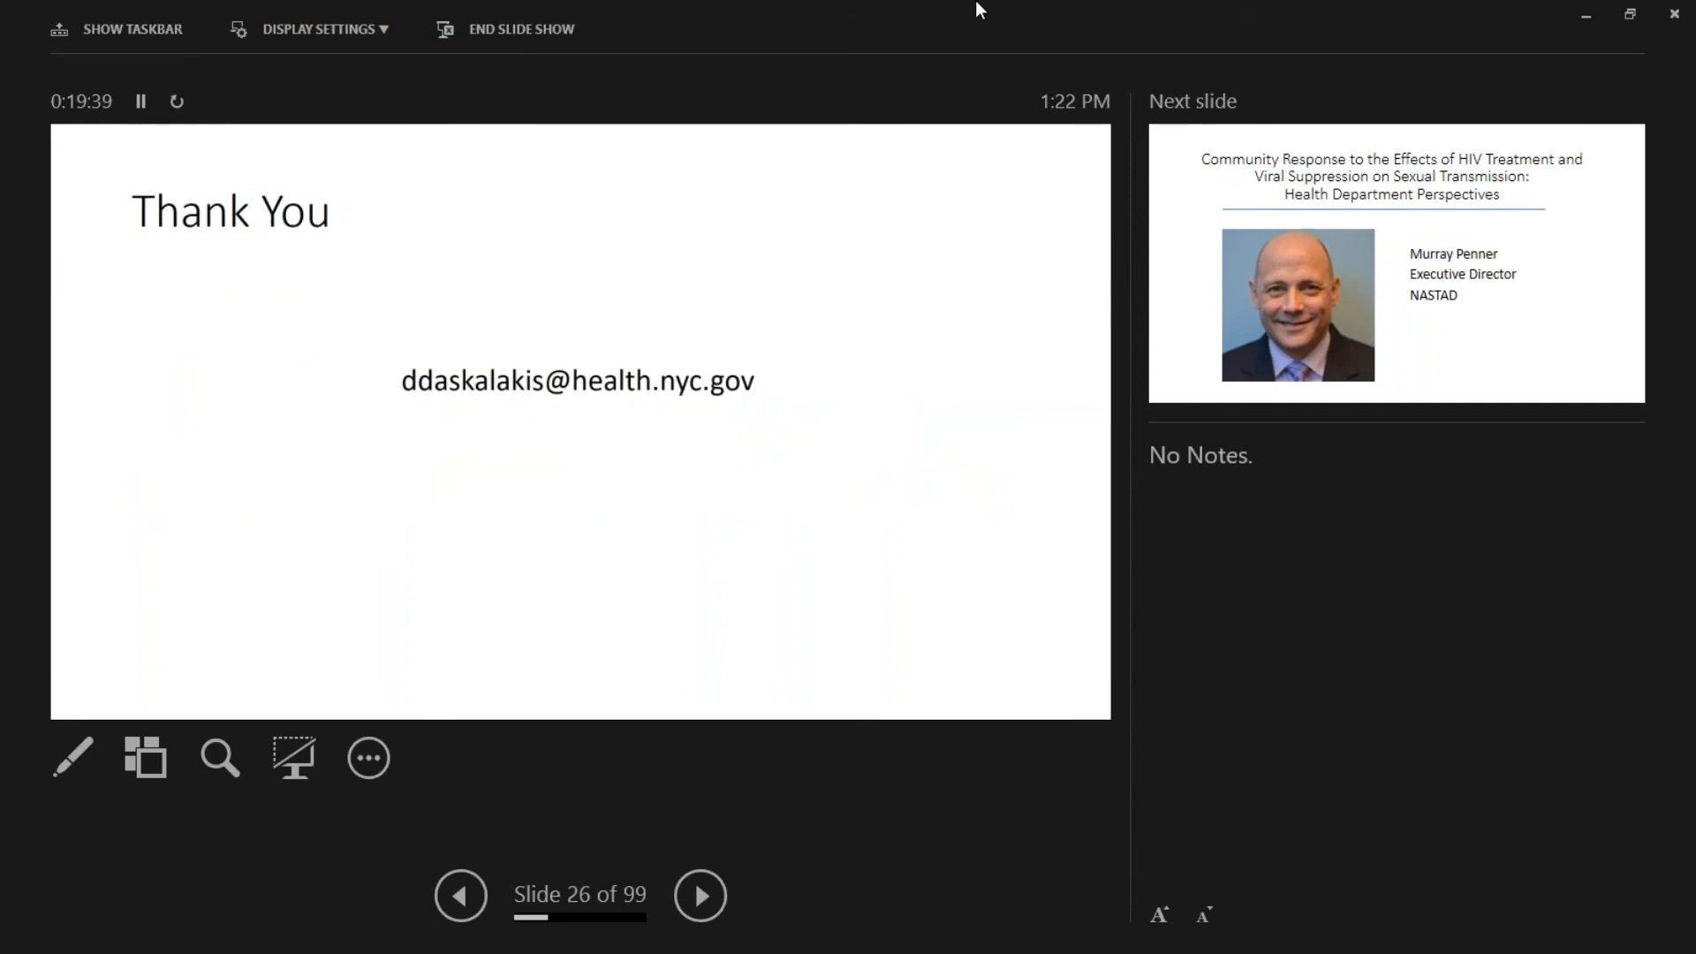
- Advance the slideshow to slide 27, the next speaker's Health Department Perspectives title slide
key(Right)
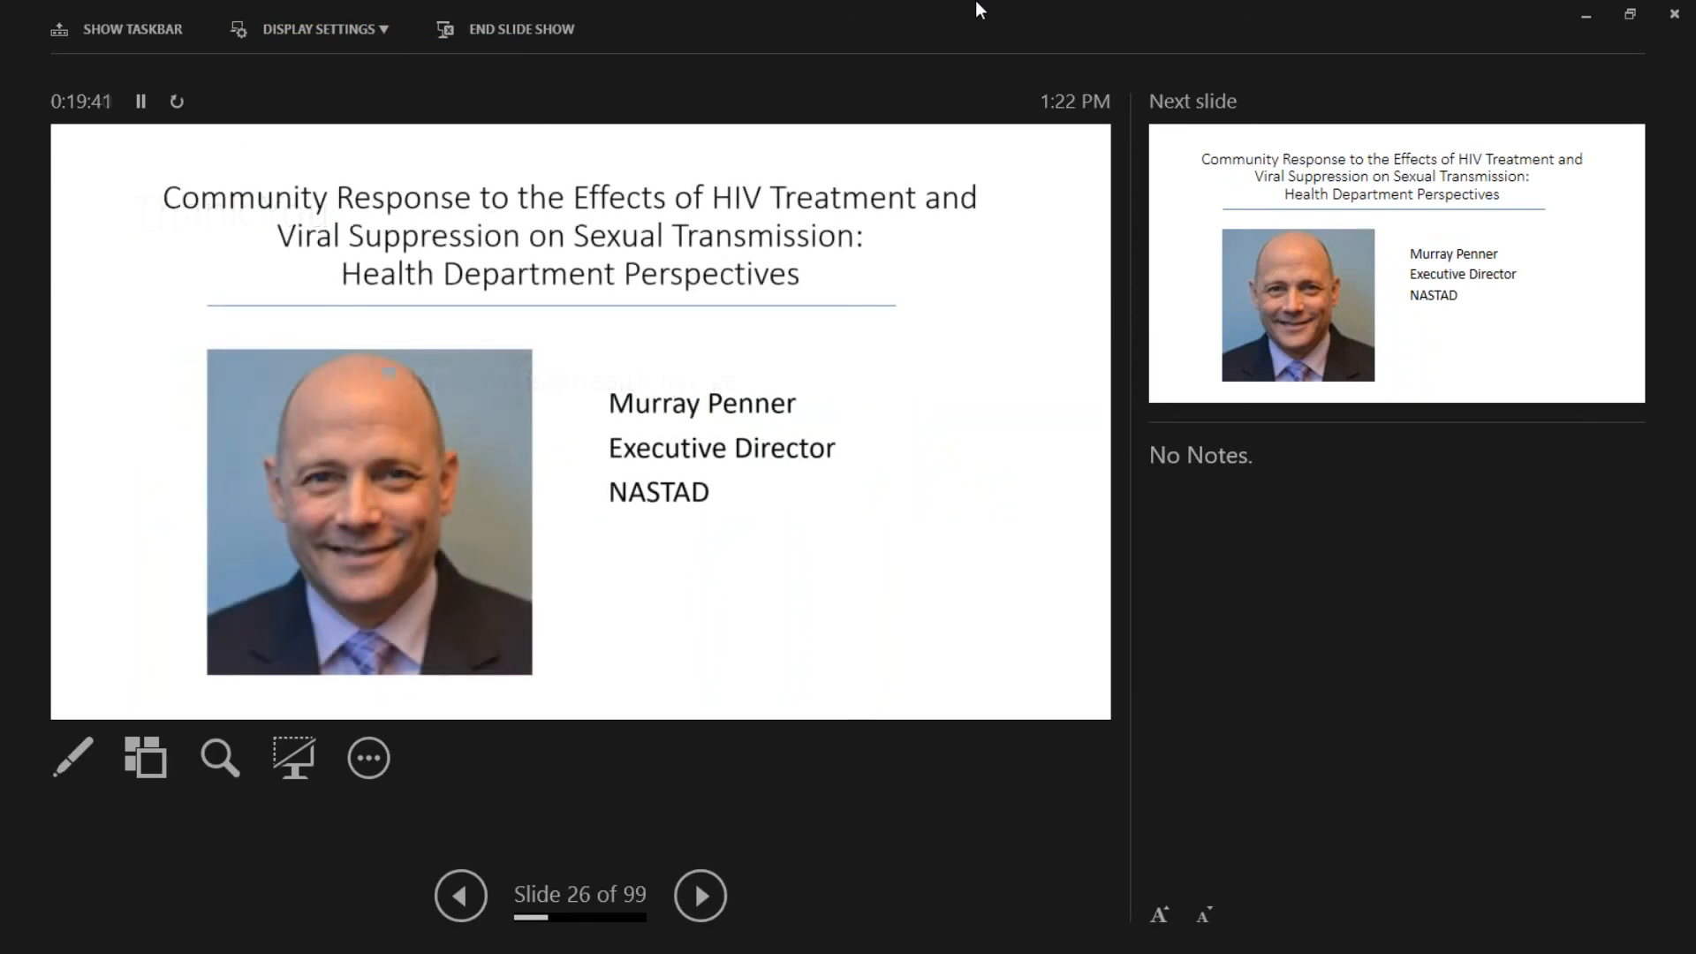
key(Right)
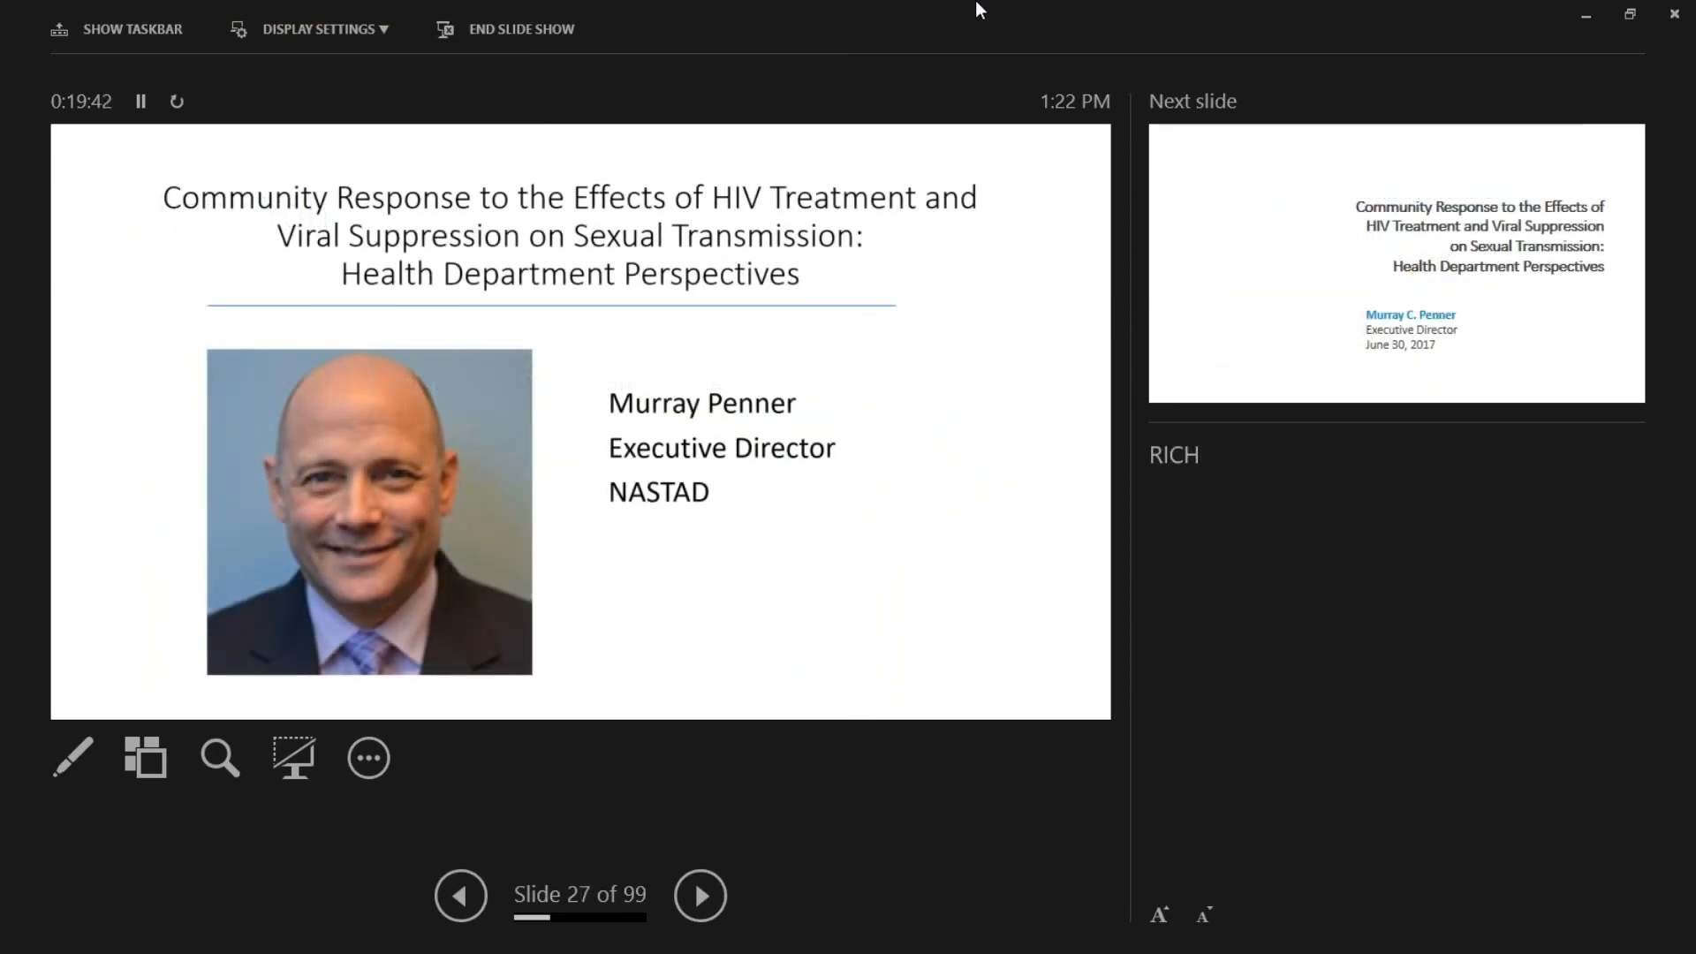